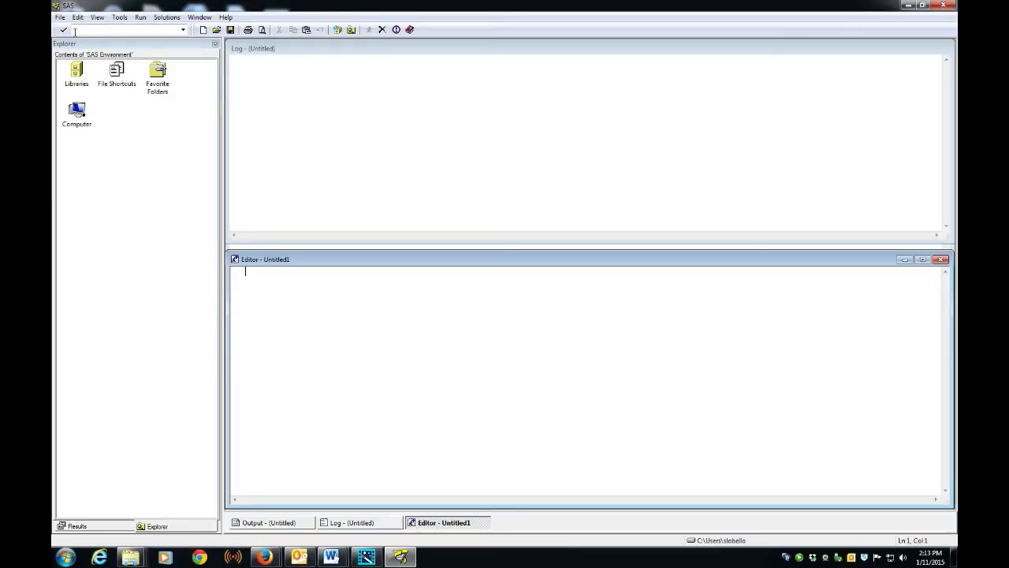
# Launch the Import Data wizard from the File menu and view the data source types
pyautogui.hotkey('alt', 'f')
pyautogui.press('Right')
pyautogui.press('Down')
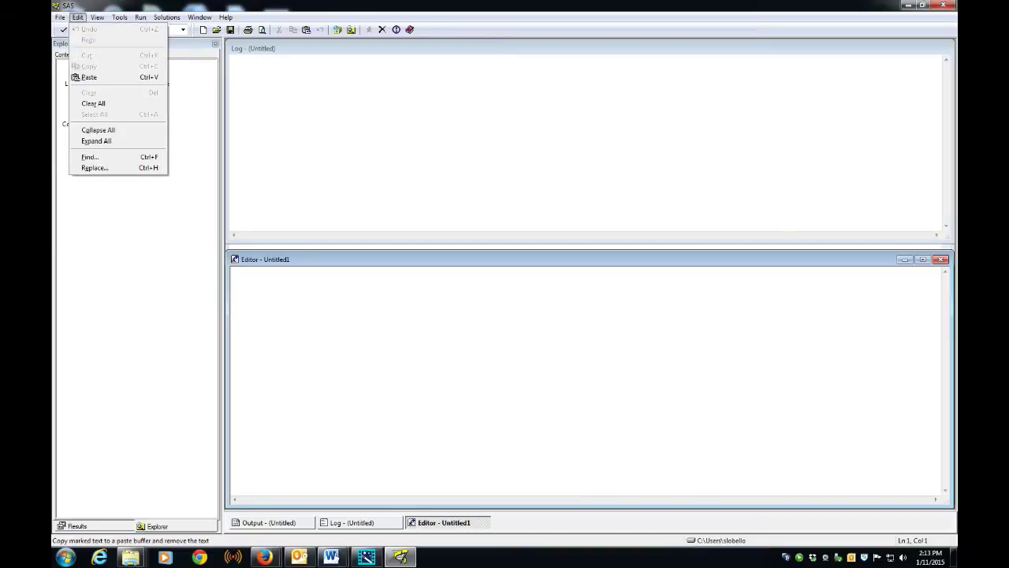
pyautogui.press('Left')
pyautogui.press('Down')
pyautogui.press('Down')
pyautogui.press('Down')
pyautogui.press('Down')
pyautogui.press('Down')
pyautogui.press('Down')
pyautogui.press('Down')
pyautogui.press('Down')
pyautogui.press('Return')
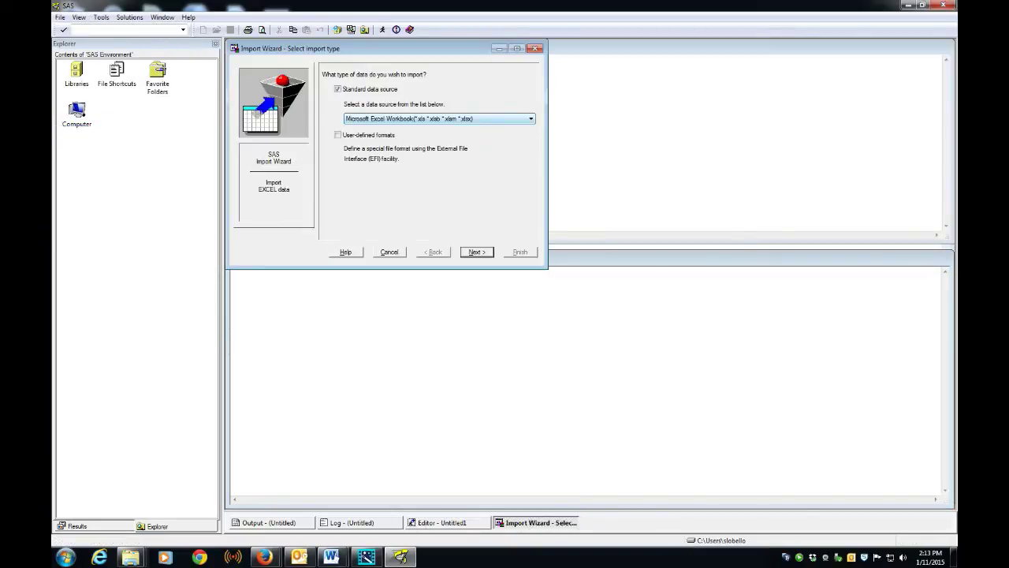
pyautogui.hotkey('alt', 'Down')
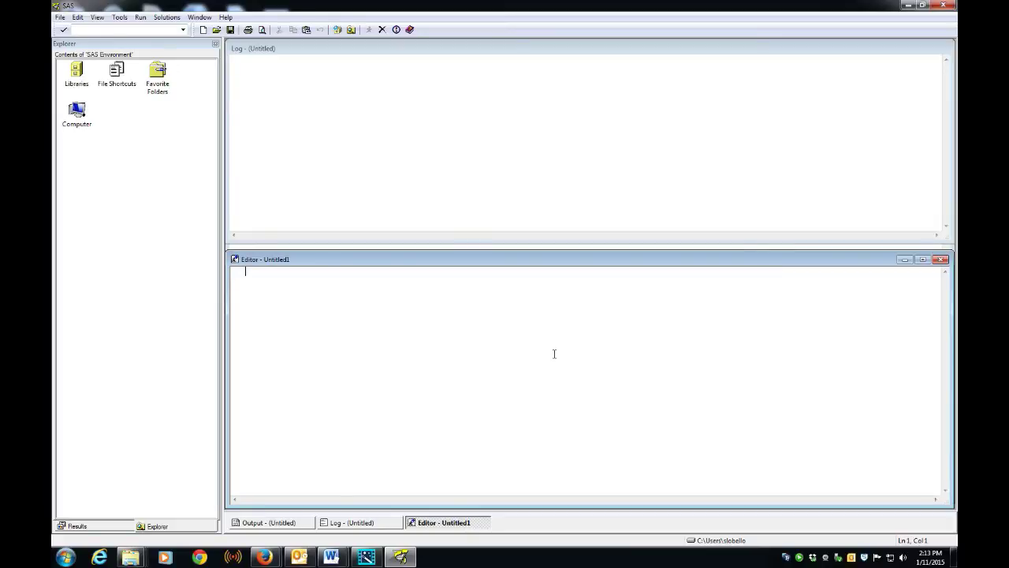
# Reopen the Import Data wizard from the File menu
pyautogui.hotkey('alt', 'f')
pyautogui.press('Right')
pyautogui.press('Left')
pyautogui.press('Down')
pyautogui.press('Down')
pyautogui.press('Down')
pyautogui.press('Down')
pyautogui.press('Down')
pyautogui.press('Down')
pyautogui.press('Down')
pyautogui.press('Down')
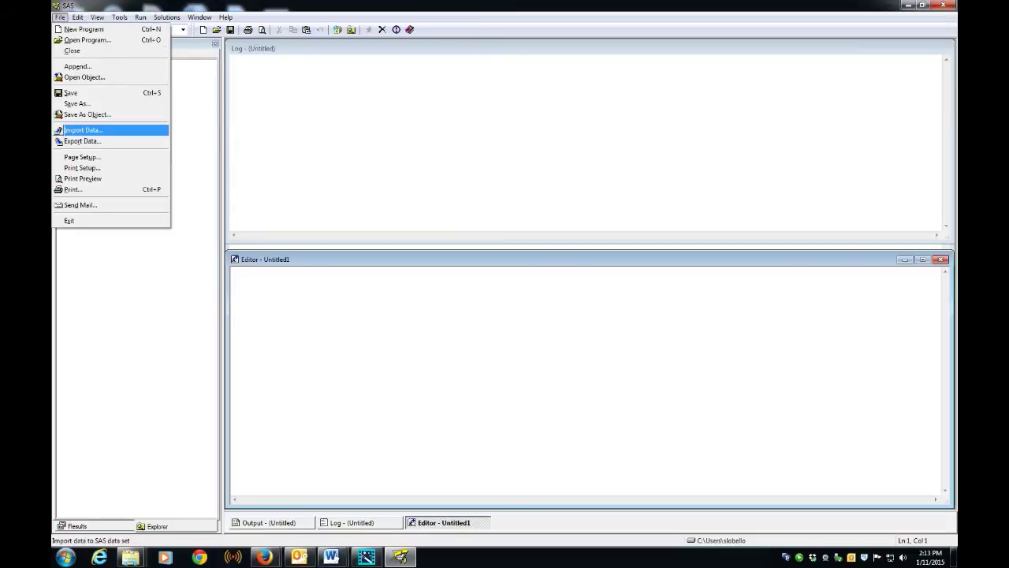
pyautogui.press('Return')
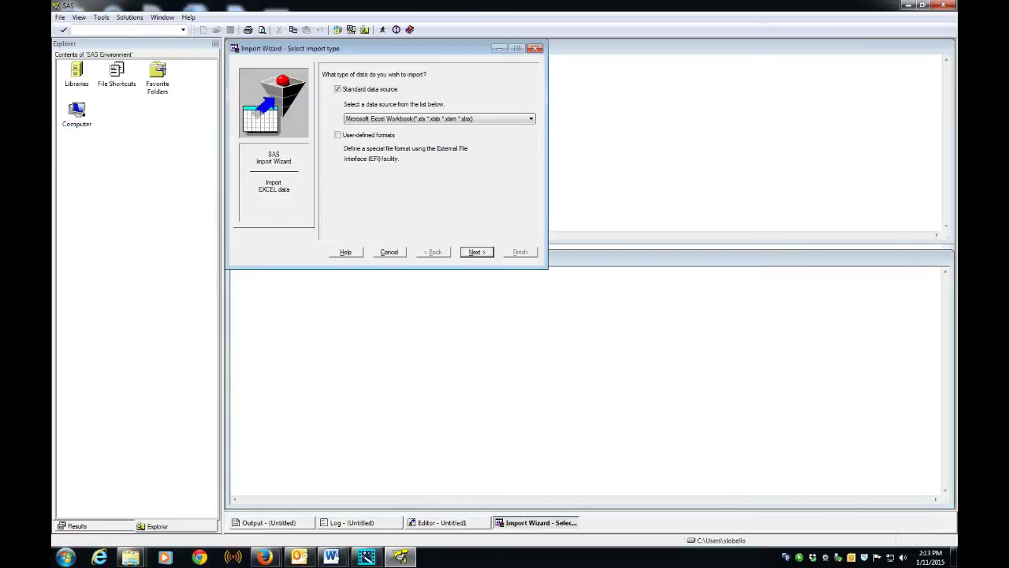
# Keep Microsoft Excel Workbook as the source, advance, and browse for the workbook
pyautogui.press('Tab')
pyautogui.hotkey('alt', 'Down')
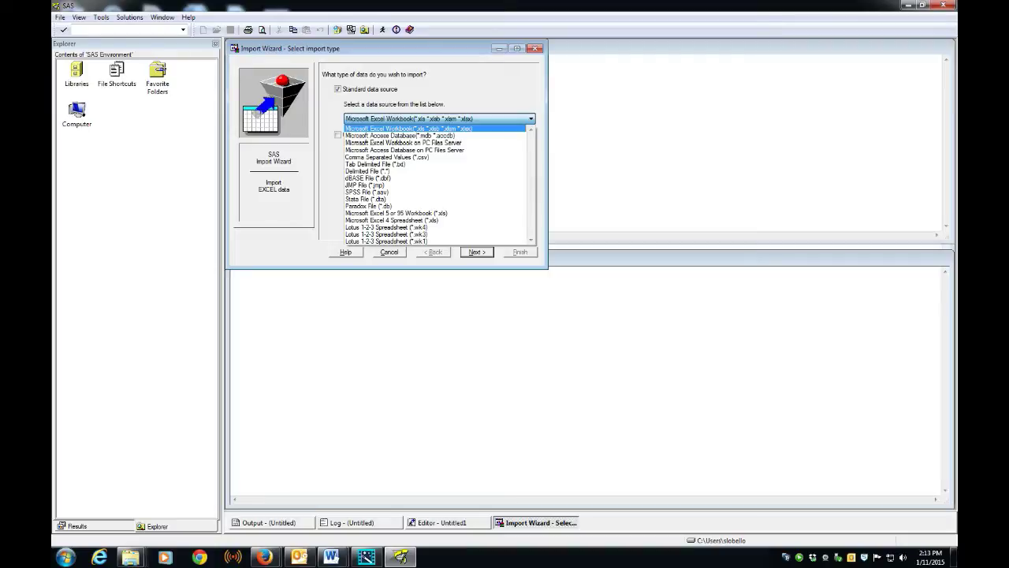
pyautogui.press('Return')
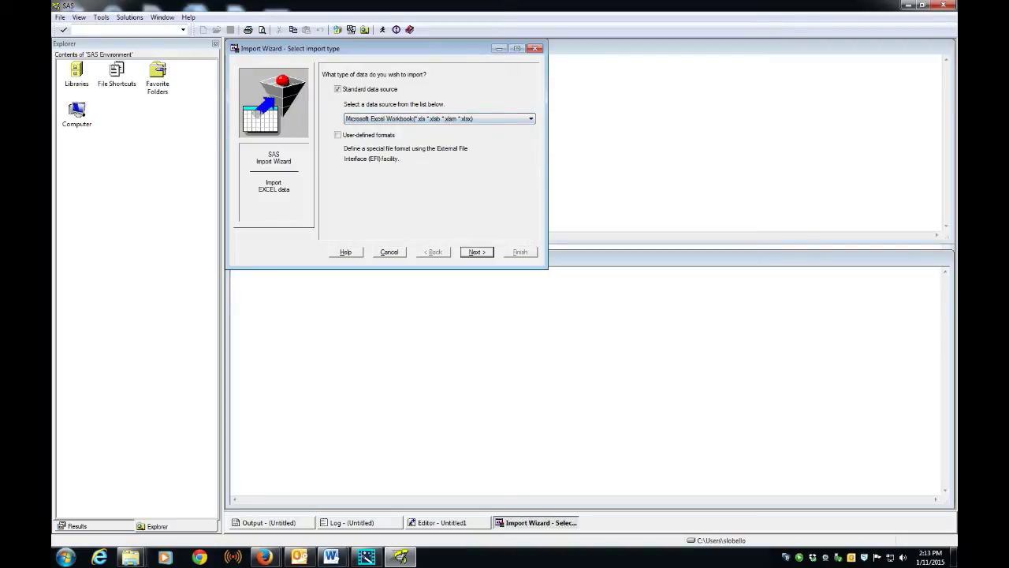
pyautogui.press('Tab')
pyautogui.press('Return')
pyautogui.press('Tab')
pyautogui.press('Return')
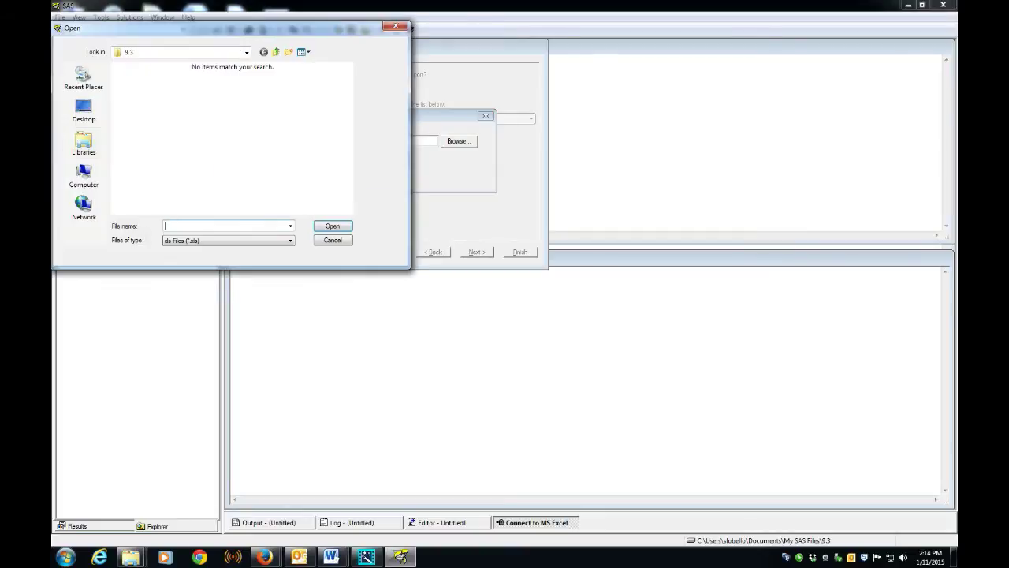
# Select 'sciences data' on Local Disk (C:) and connect to it, which fails
pyautogui.click(83, 175)
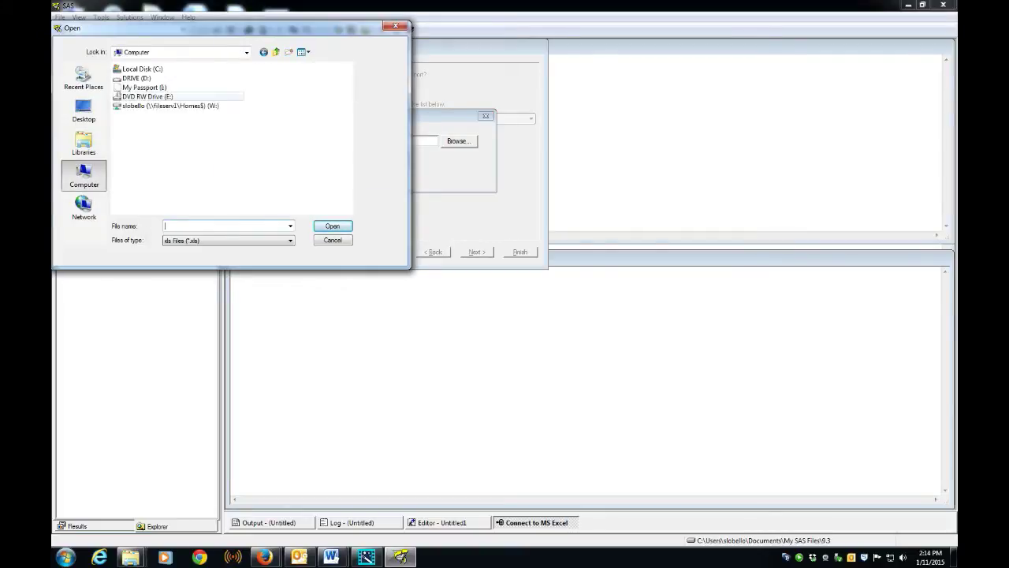
pyautogui.doubleClick(136, 69)
pyautogui.scroll(-5, 234, 132)
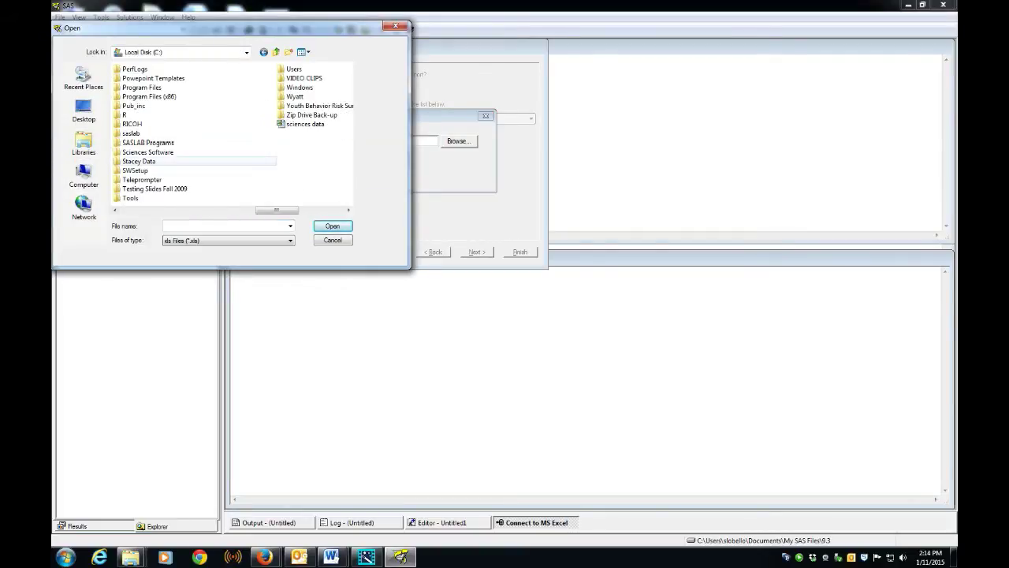
pyautogui.click(306, 124)
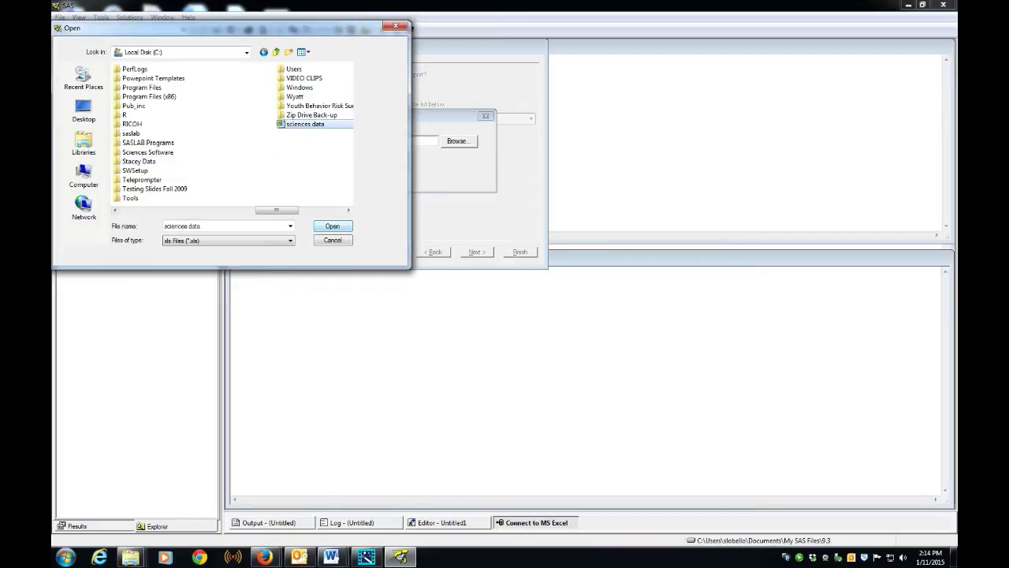
pyautogui.click(333, 226)
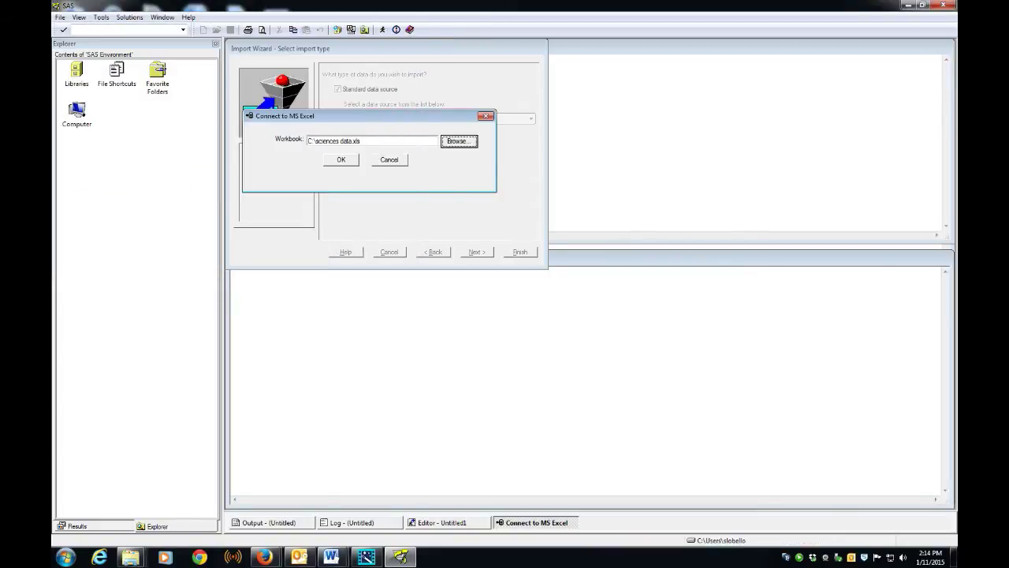
pyautogui.click(341, 159)
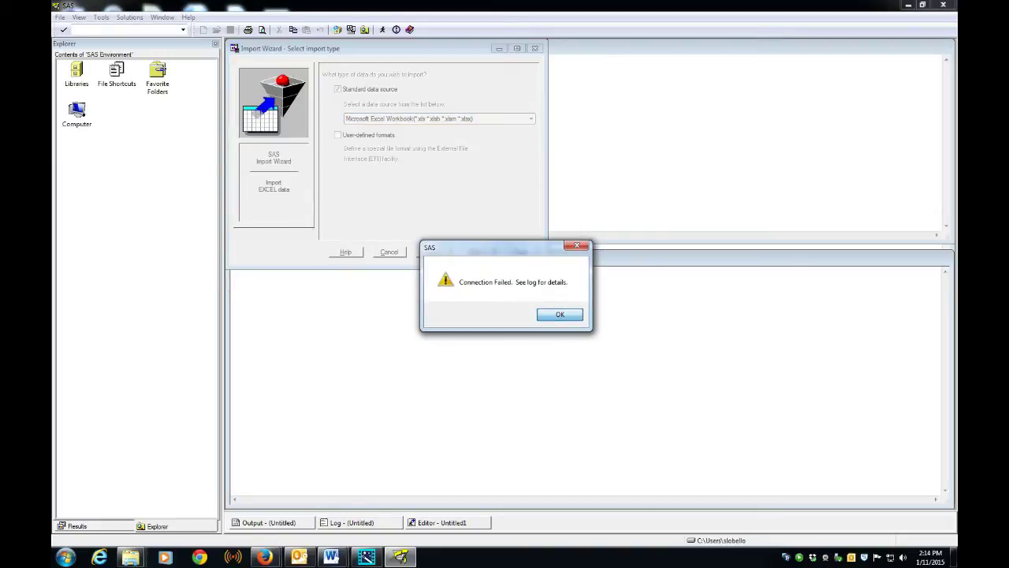
# Dismiss the Connection Failed message and clear all lines from the Log window
pyautogui.press('Return')
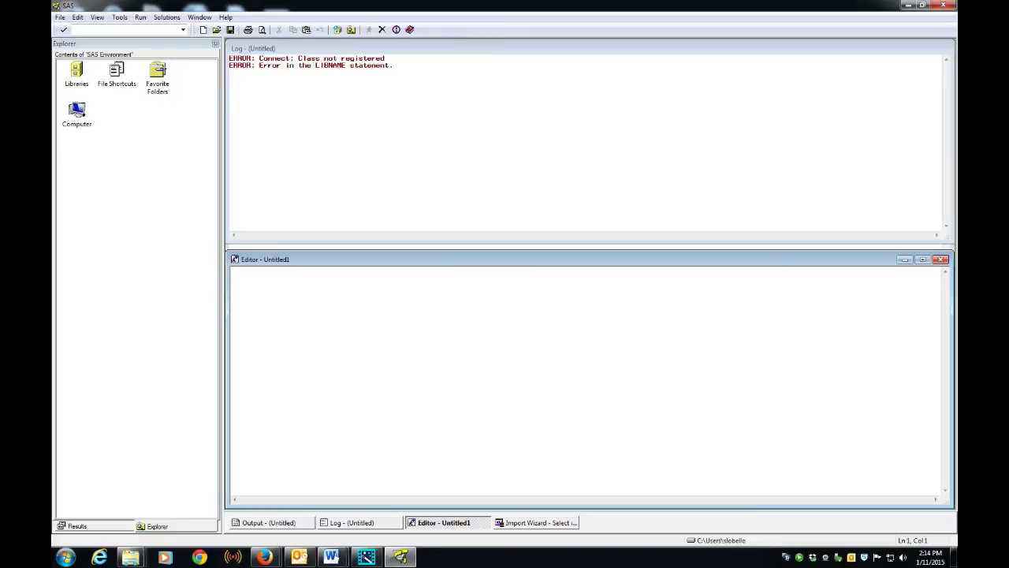
pyautogui.rightClick(436, 175)
pyautogui.moveTo(462, 194)
pyautogui.click(522, 257)
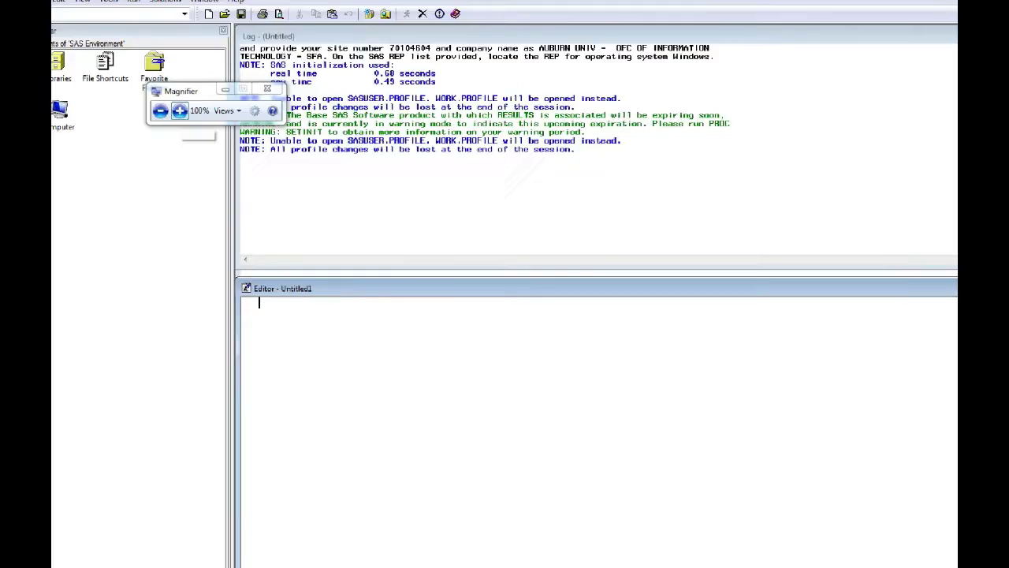
pyautogui.press('super+plus')
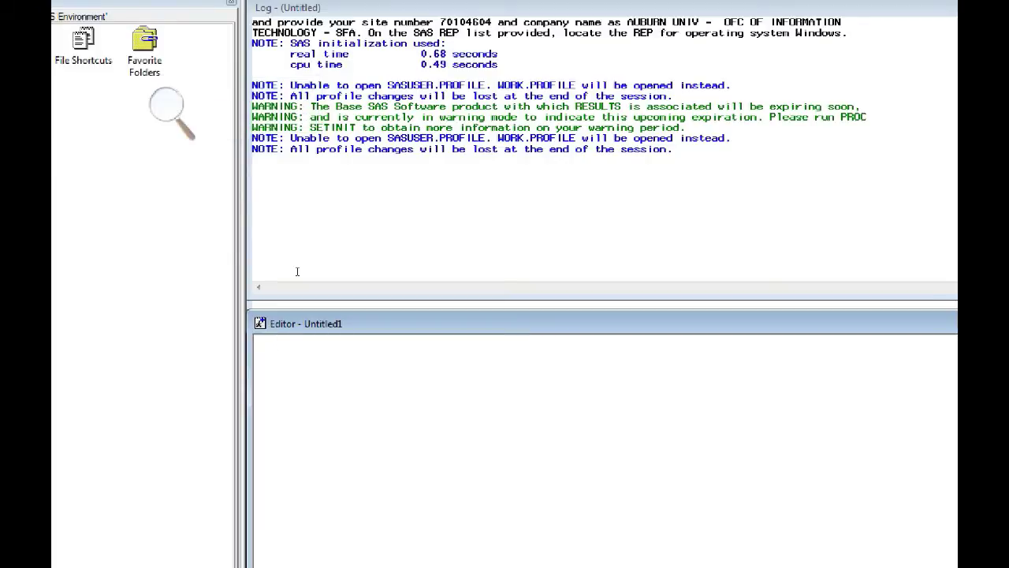
# Type libname class "c:\"; and proc import out=work.sciences with datafile="C:\sciences data"
pyautogui.write('libname class "c')
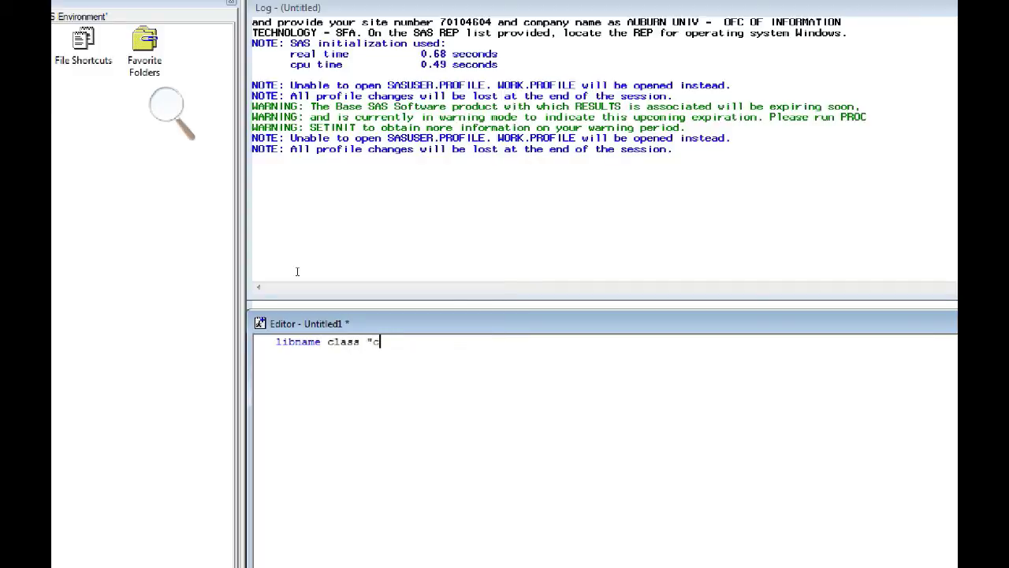
pyautogui.write(':')
pyautogui.write('\\')
pyautogui.write('"')
pyautogui.write(';')
pyautogui.write('proc ')
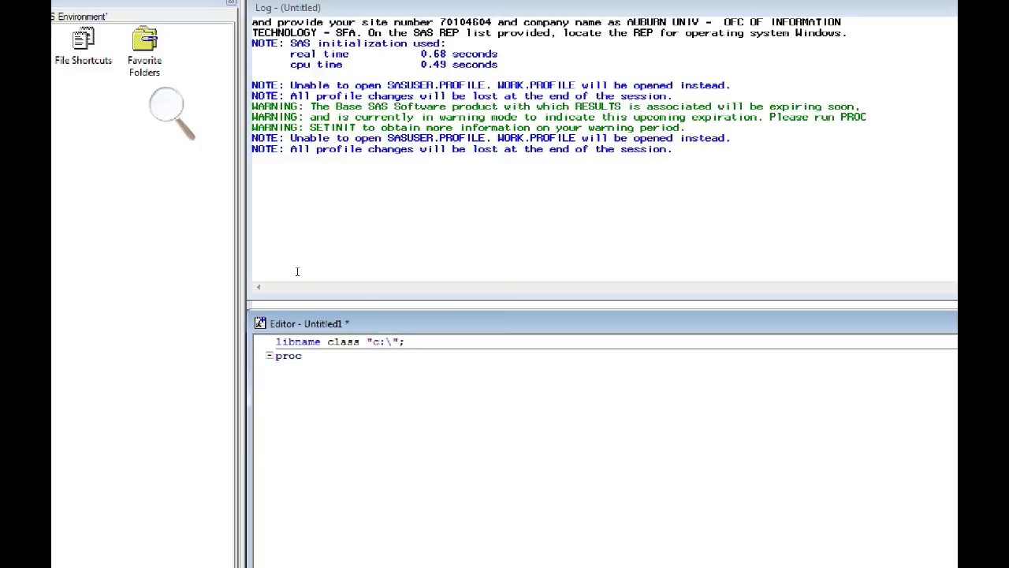
pyautogui.write('import out=work.')
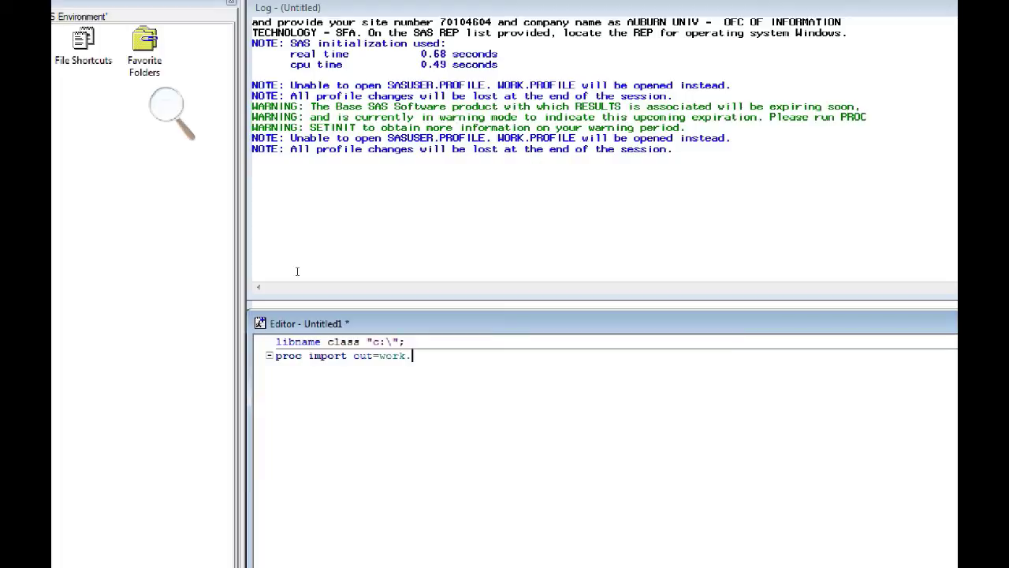
pyautogui.write('sciences')
pyautogui.press('Return')
pyautogui.write('datafile')
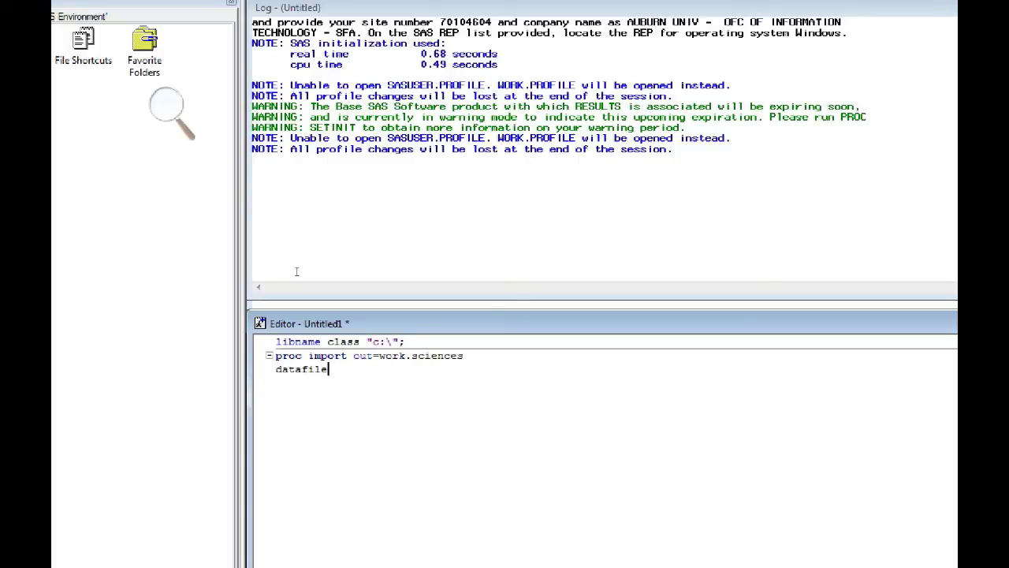
pyautogui.write('=')
pyautogui.write('"C:\\')
pyautogui.write('sciences')
pyautogui.write(' s')
pyautogui.press('BackSpace')
pyautogui.write('data"')
# Finish the program with DBMS = XLS; and run;, then submit it
pyautogui.press('Return')
pyautogui.write('DBMS ')
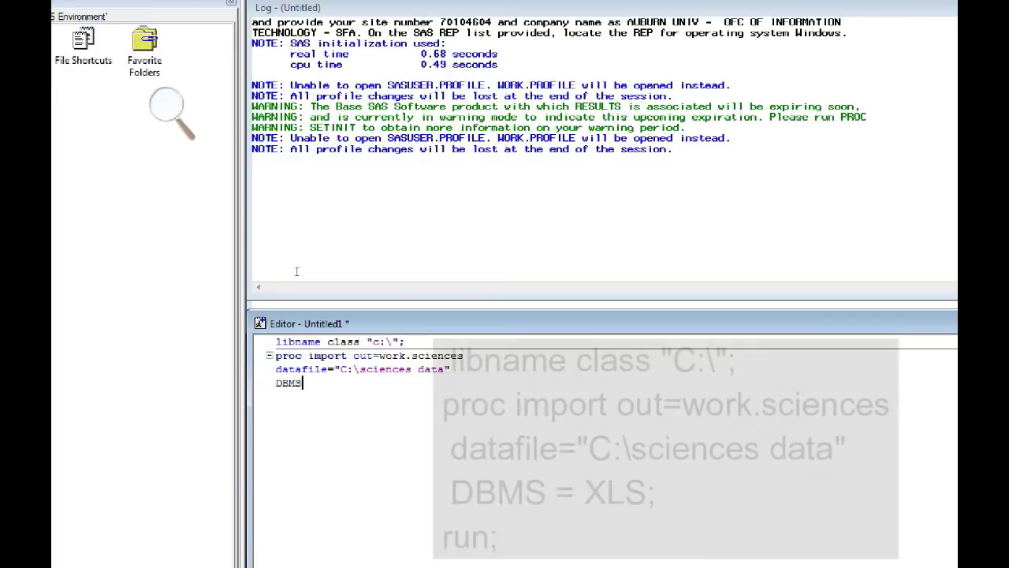
pyautogui.write('= ')
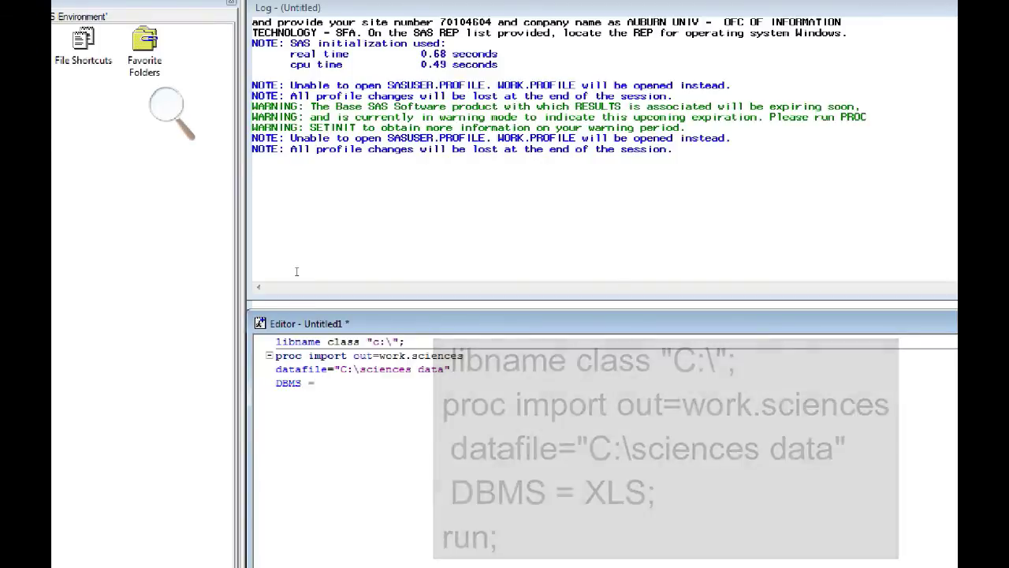
pyautogui.write('XLS')
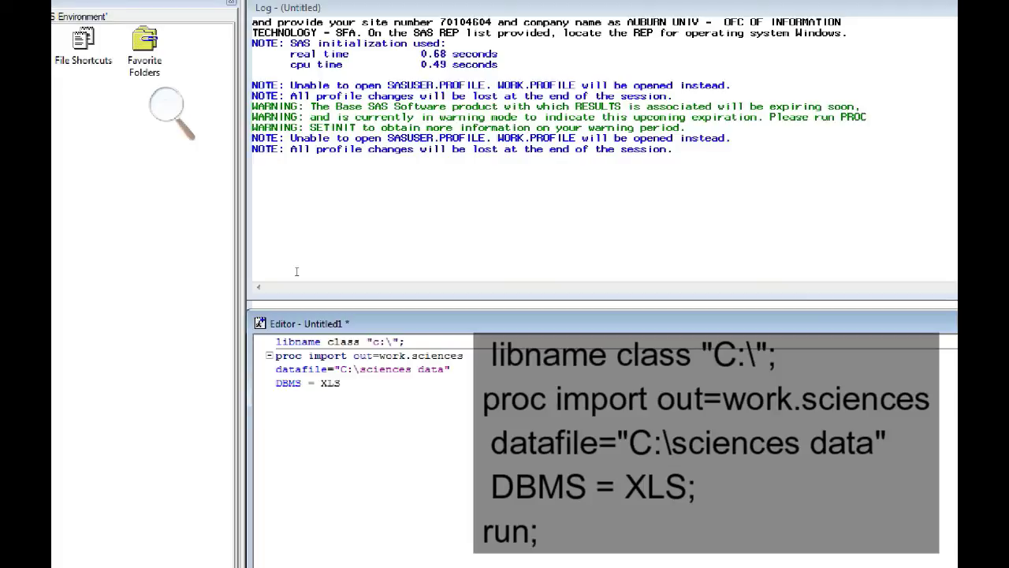
pyautogui.write(';')
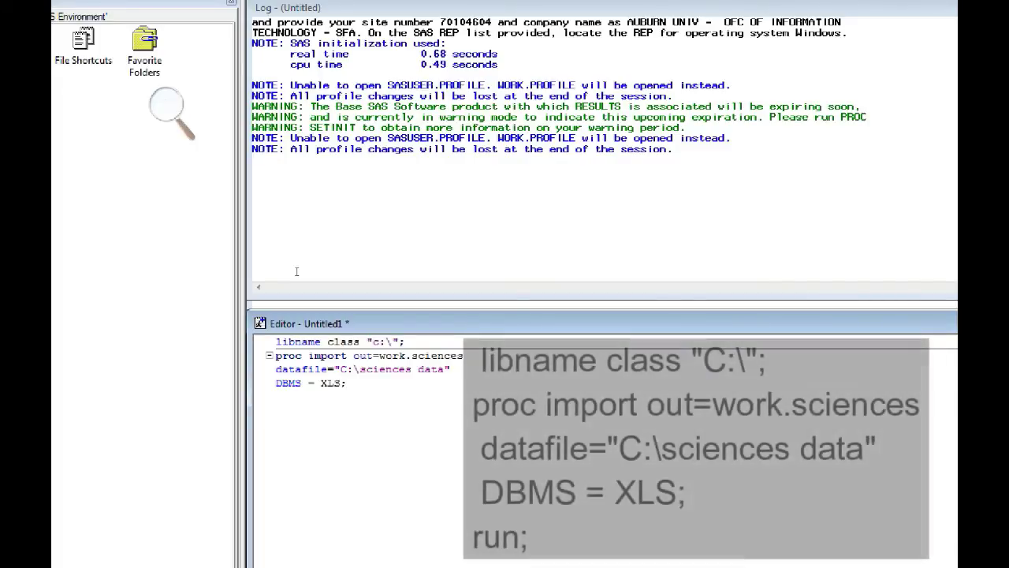
pyautogui.press('Return')
pyautogui.write('run;')
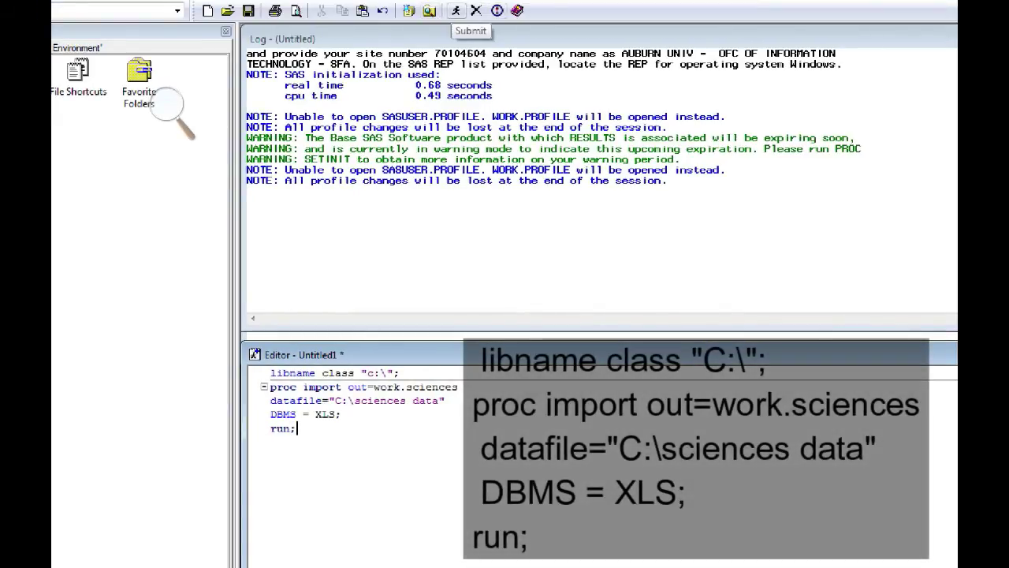
pyautogui.click(455, 11)
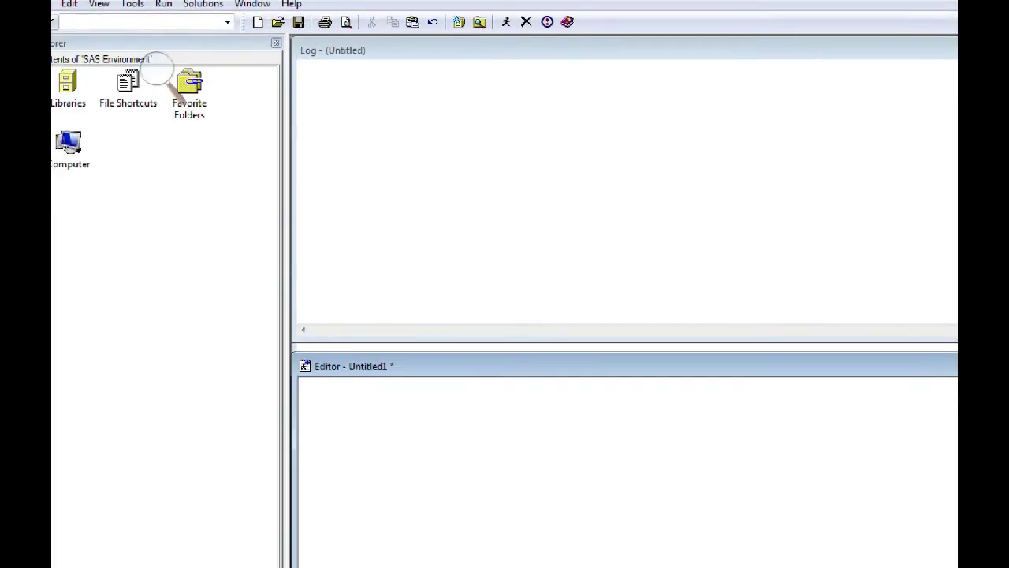
# Start the Import Data wizard with SPSS File (*.sav) as the data source
pyautogui.click(69, 3)
pyautogui.press('Left')
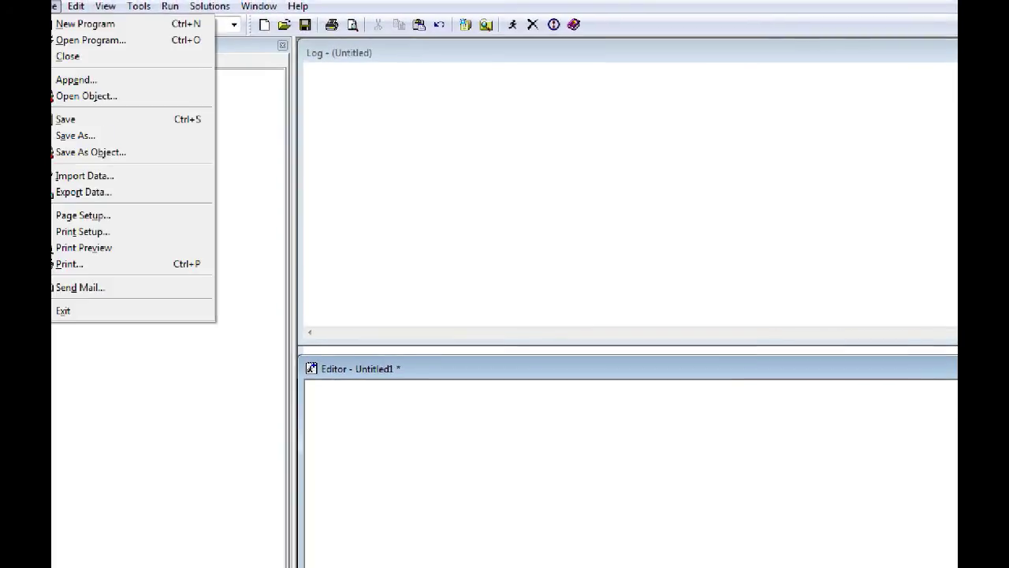
pyautogui.press('Escape')
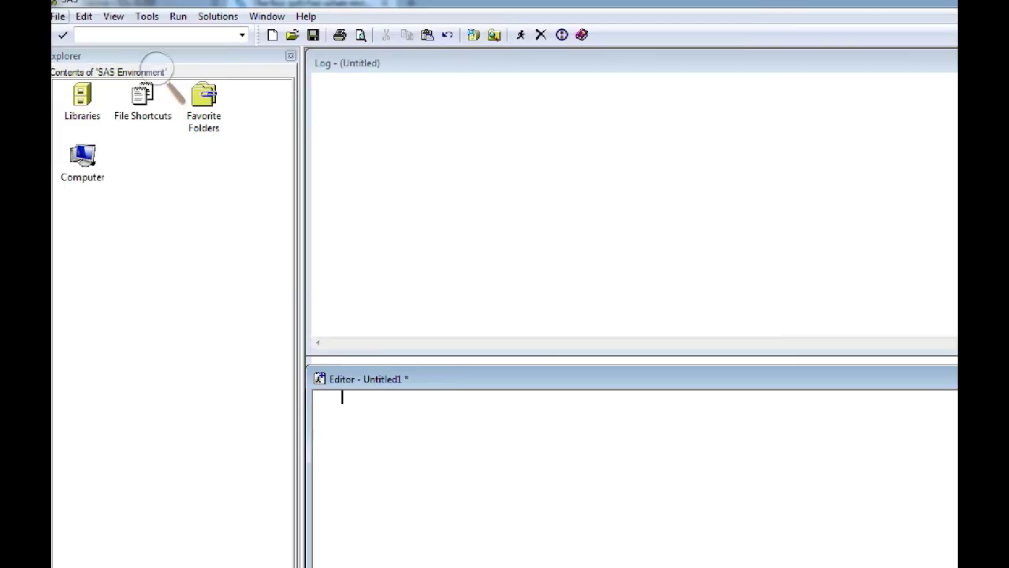
pyautogui.hotkey('alt', 'f')
pyautogui.press('Return')
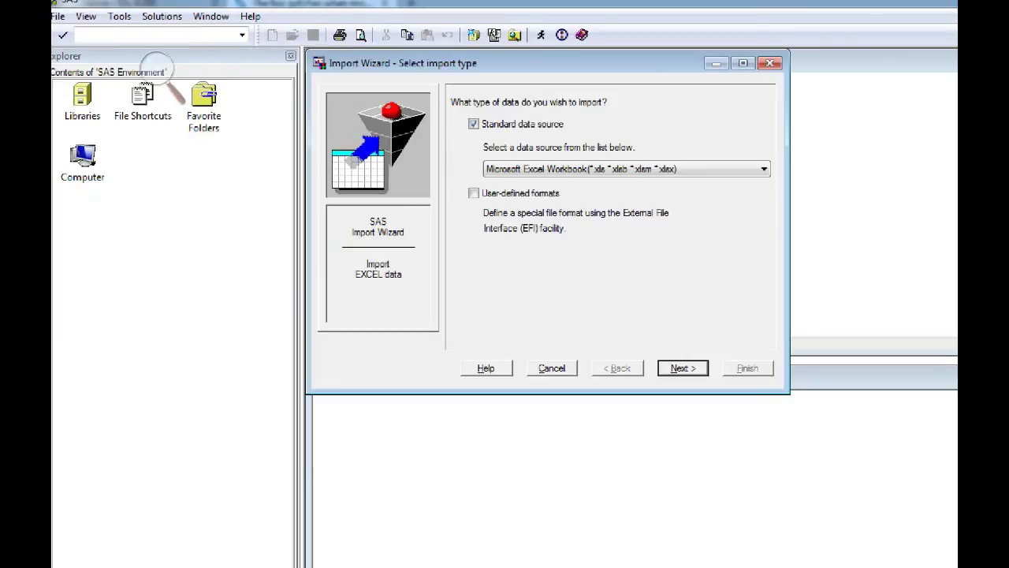
pyautogui.hotkey('alt', 'Down')
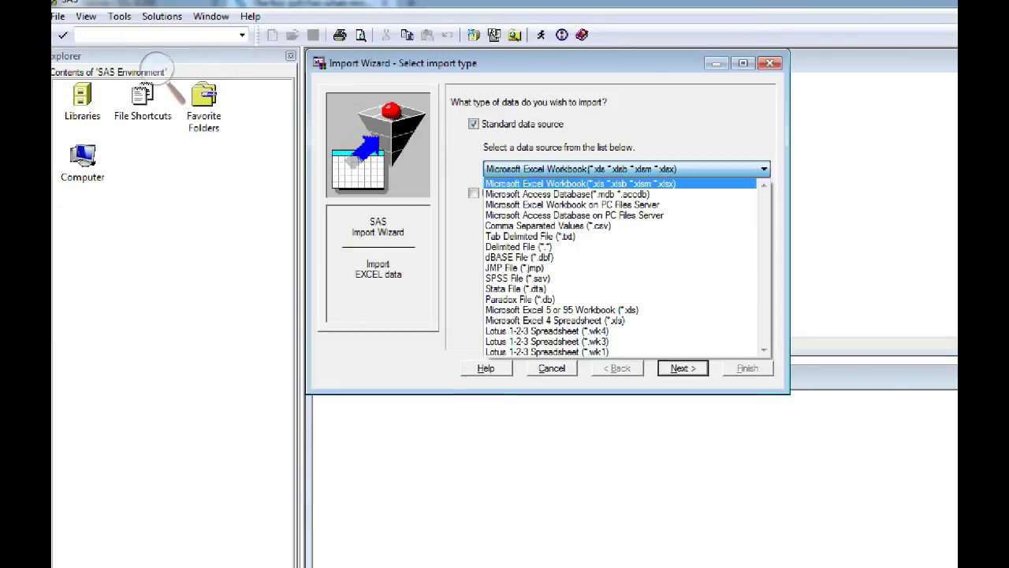
pyautogui.press('Down')
pyautogui.press('Down')
pyautogui.press('Down')
pyautogui.press('Down')
pyautogui.press('Down')
pyautogui.press('Down')
pyautogui.press('Down')
pyautogui.press('Down')
pyautogui.press('Down')
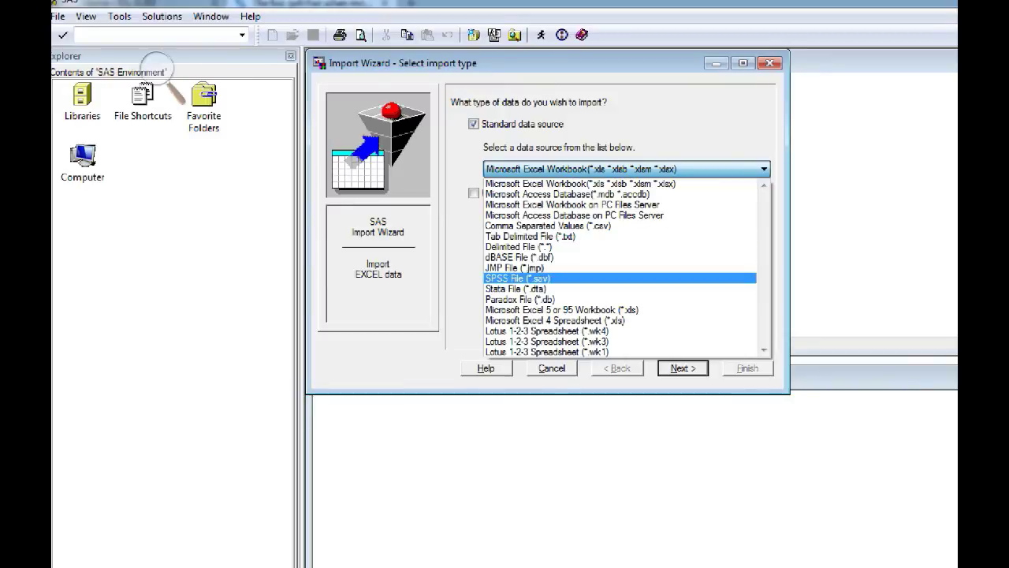
pyautogui.press('Return')
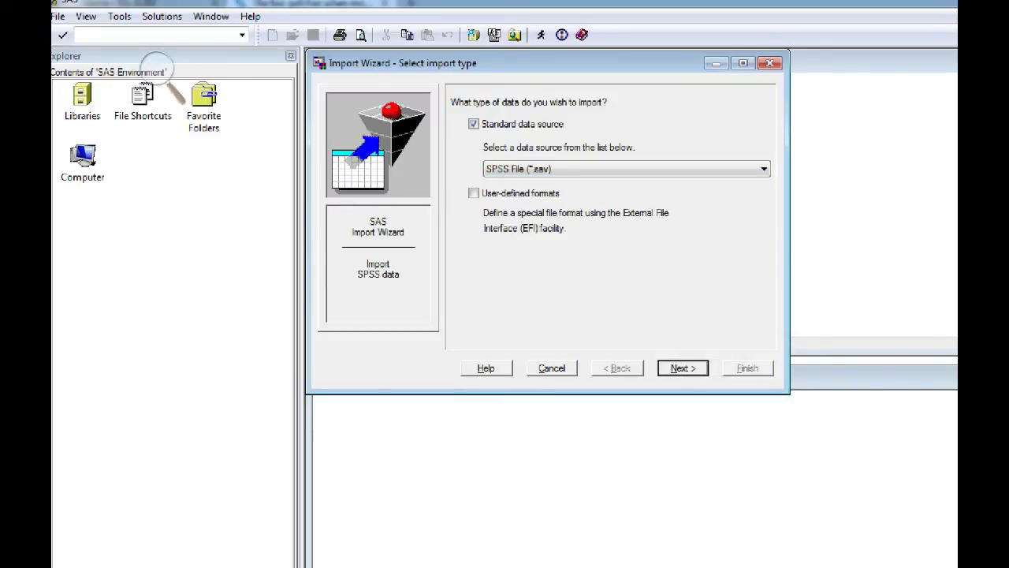
# Browse to the data folder on Local Disk (C:), choose heathrel.sav, and advance
pyautogui.click(683, 368)
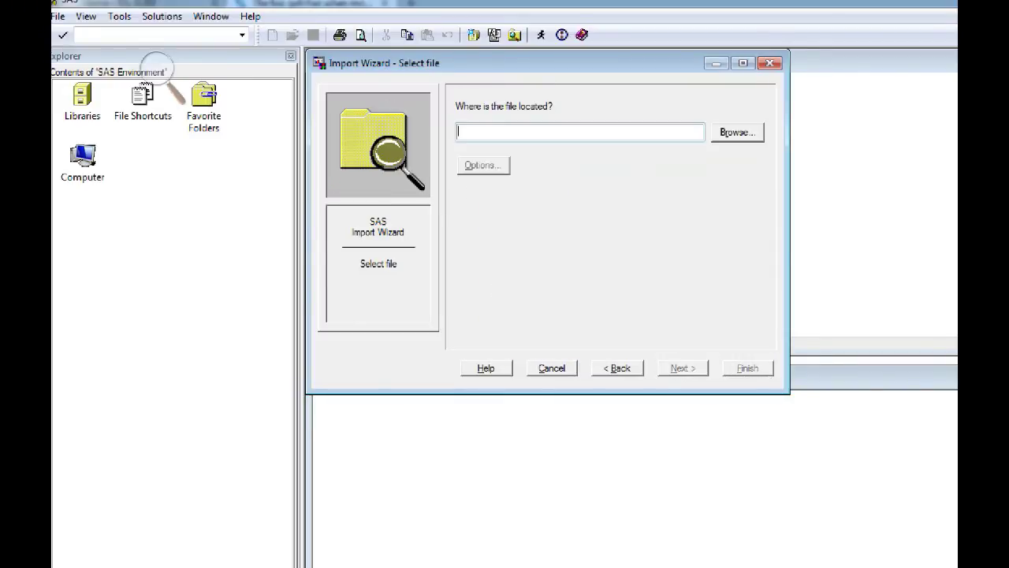
pyautogui.click(737, 131)
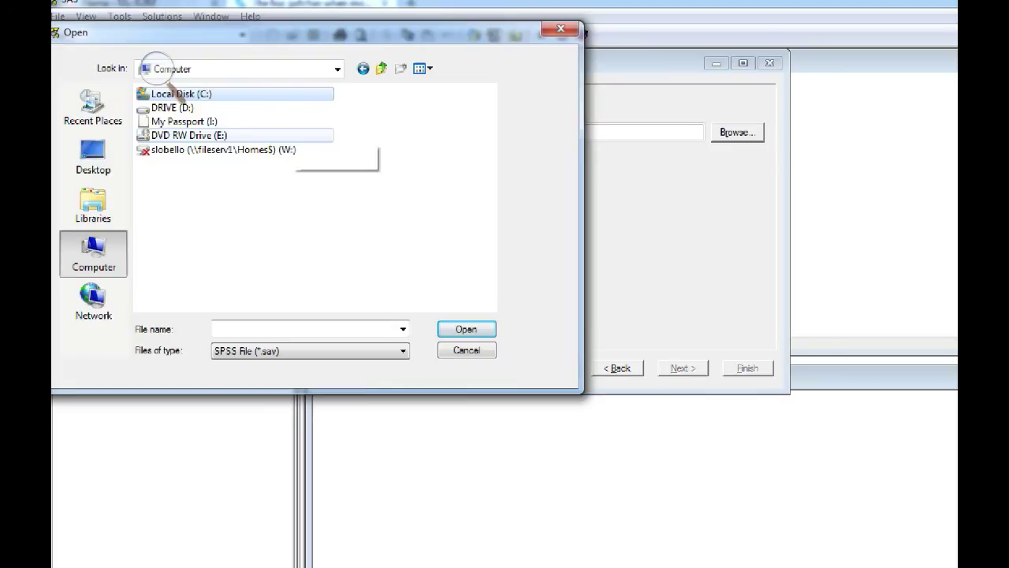
pyautogui.doubleClick(167, 93)
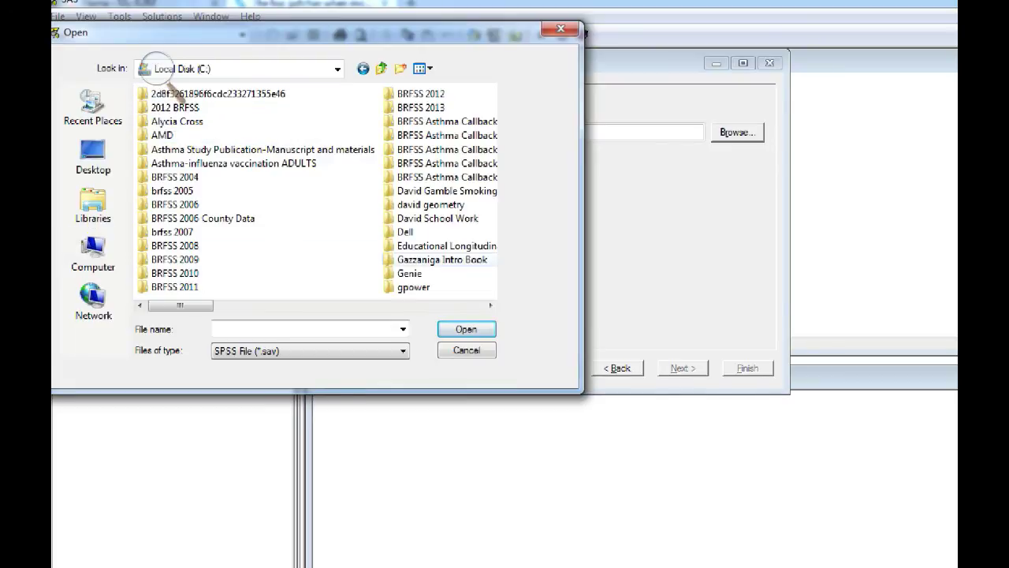
pyautogui.hscroll(5, 169, 85)
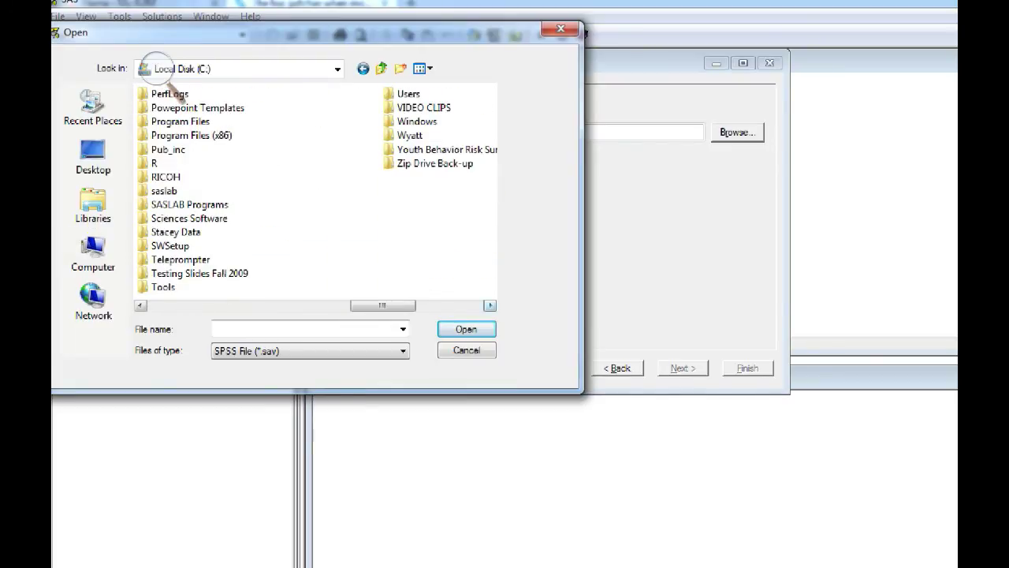
pyautogui.doubleClick(186, 218)
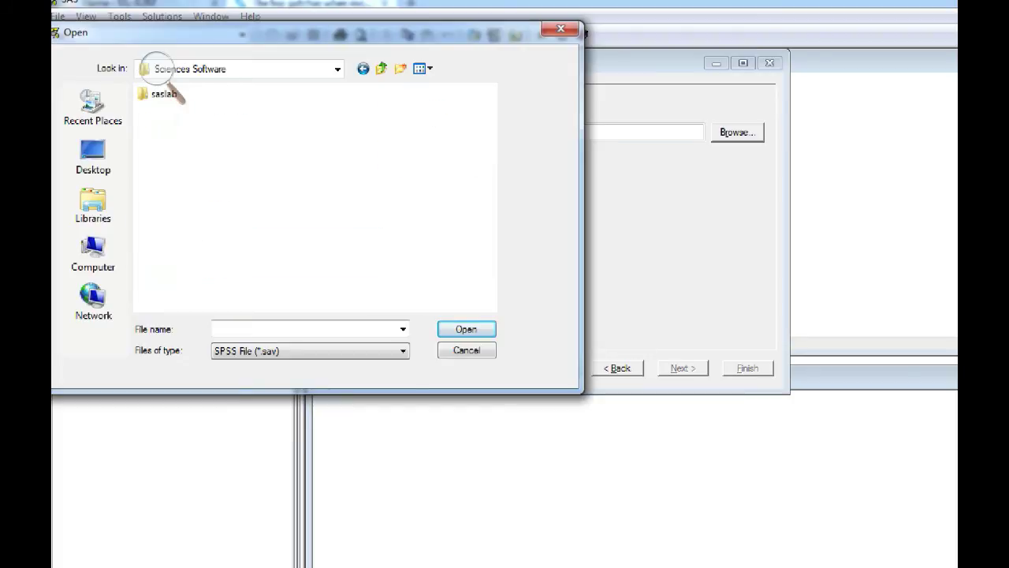
pyautogui.press('BackSpace')
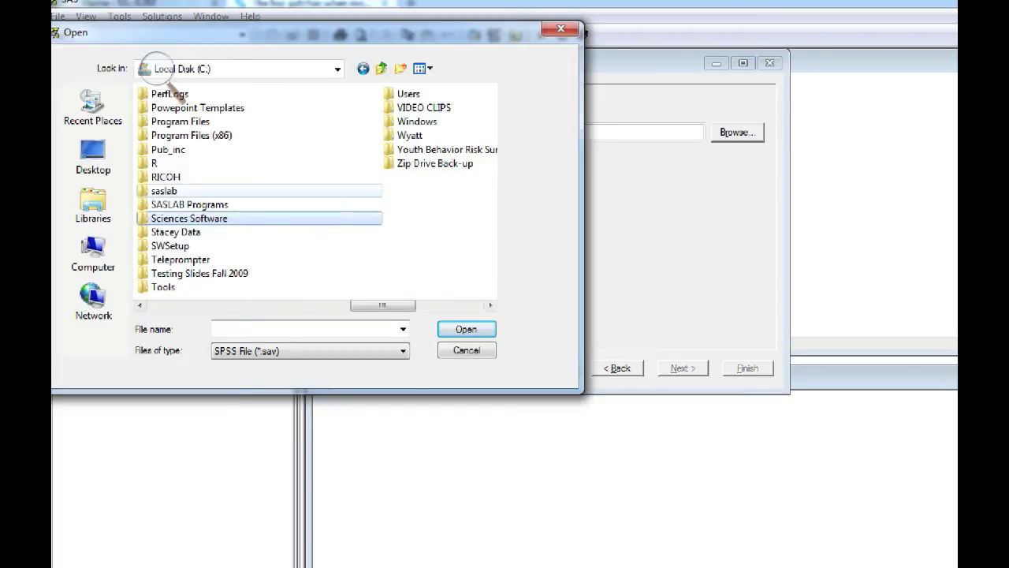
pyautogui.press('Down')
pyautogui.press('Return')
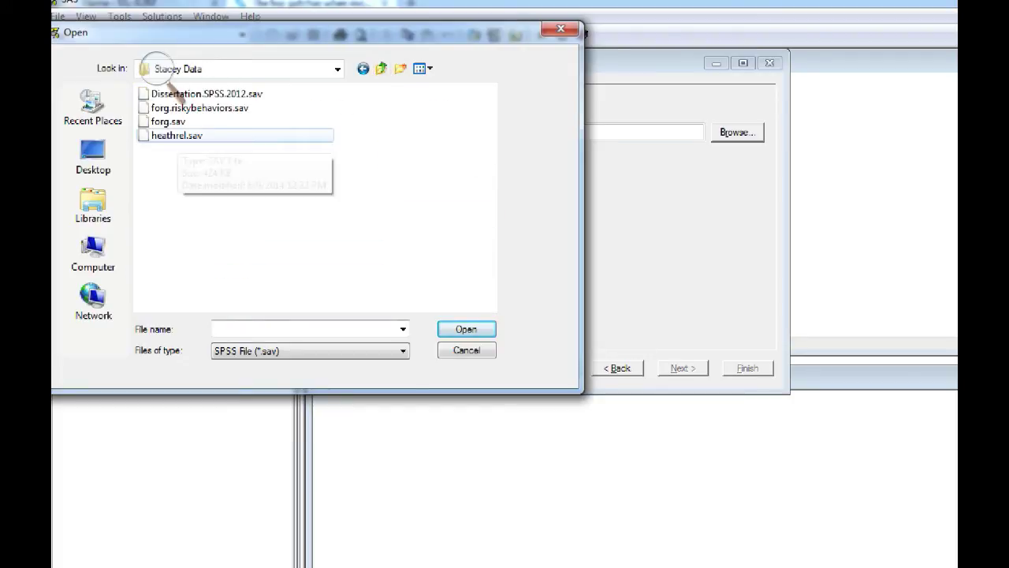
pyautogui.press('Down')
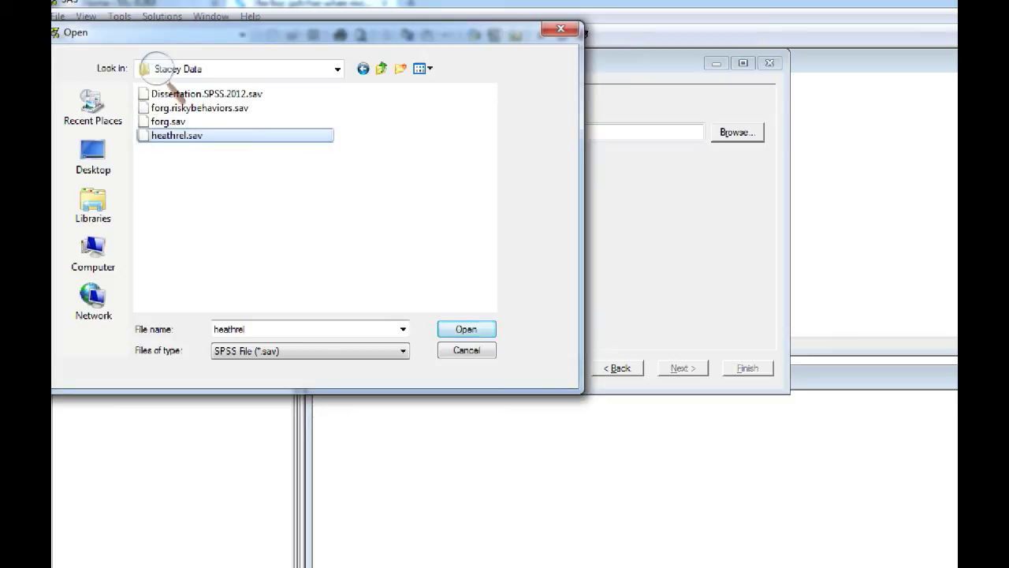
pyautogui.press('Return')
pyautogui.hotkey('alt', 'n')
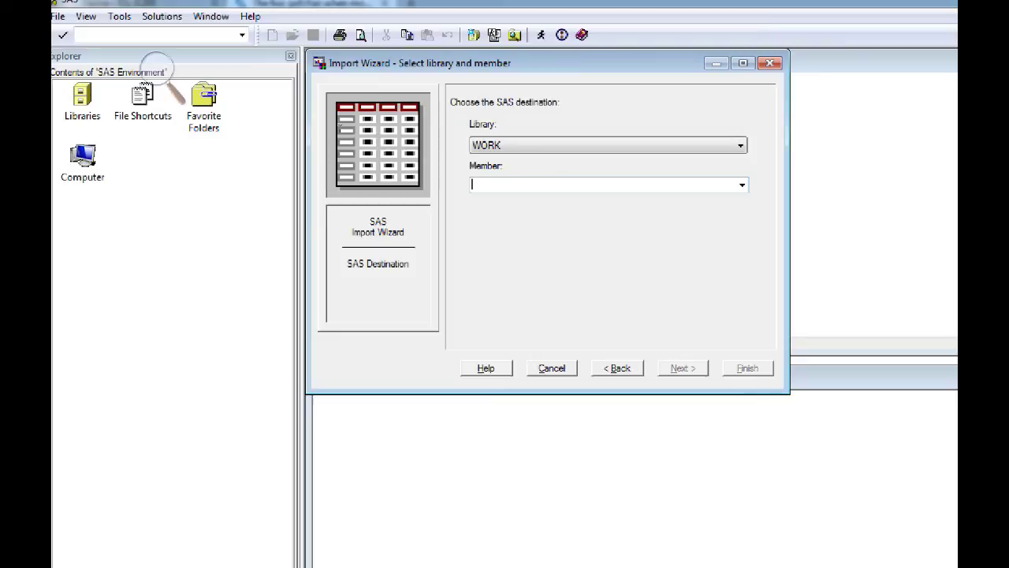
# Import into WORK with member name health and review the log's import notes
pyautogui.write('health')
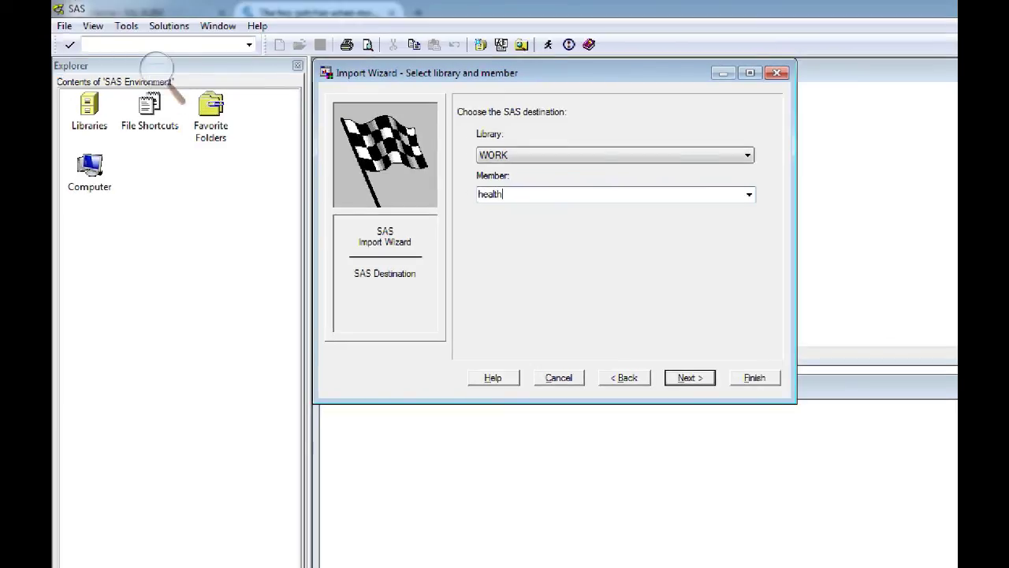
pyautogui.press('Return')
pyautogui.press('Return')
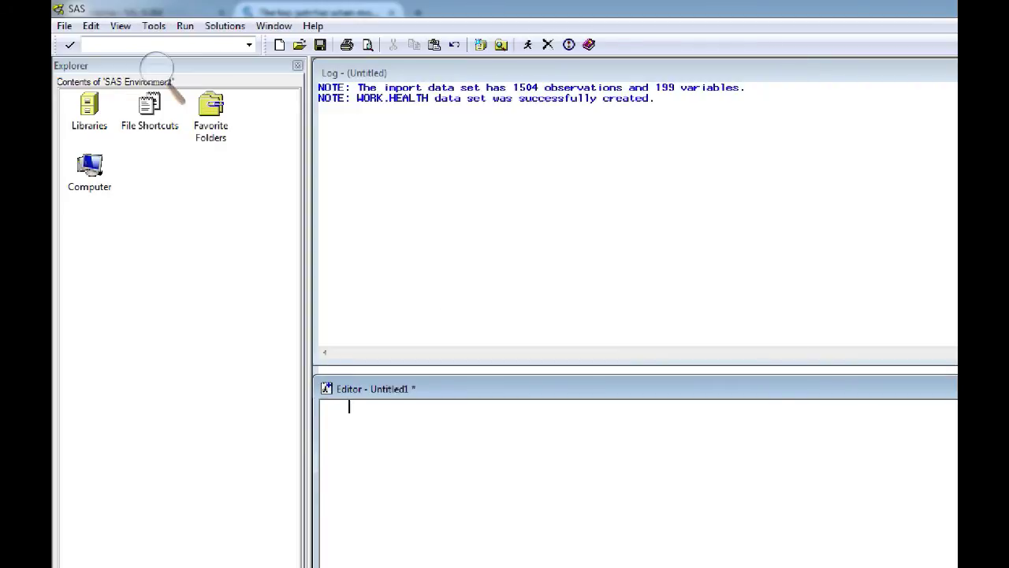
pyautogui.press('F6')
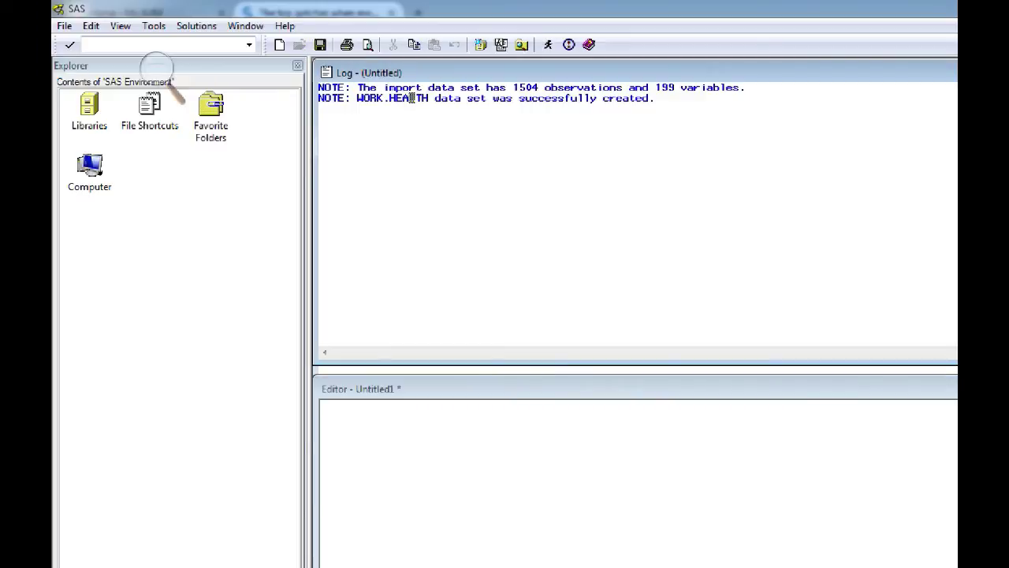